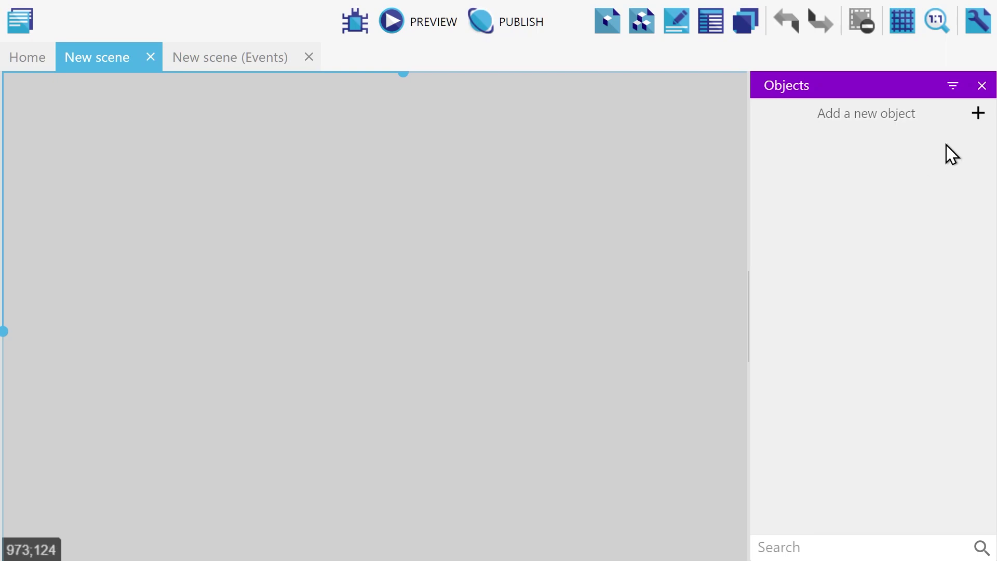
# - Open the new-object list and toggle the experimental object types on, then off again
pyautogui.click(977, 113)
pyautogui.moveTo(936, 193); pyautogui.dragTo(940, 361)
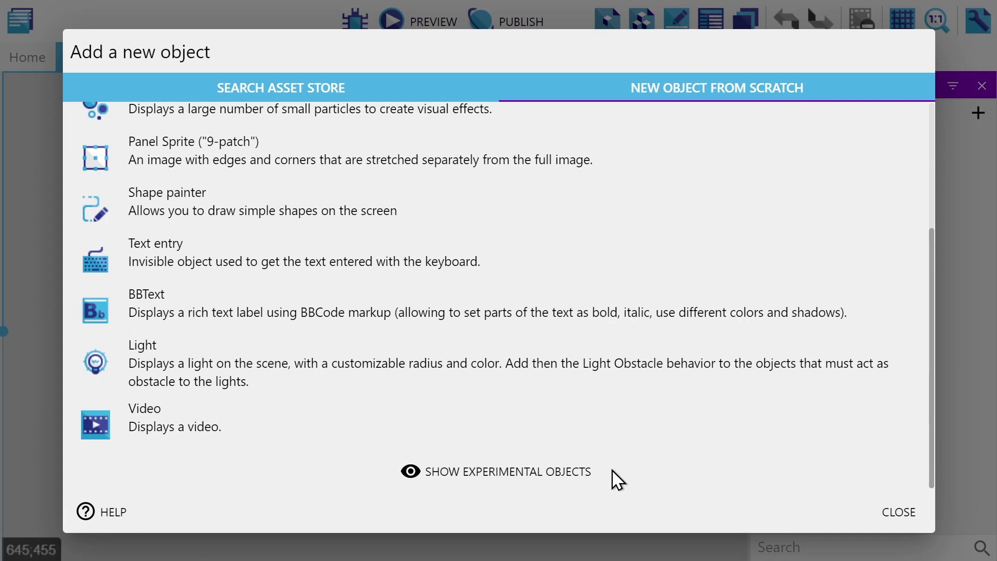
pyautogui.click(574, 472)
pyautogui.scroll(-3, 732, 451)
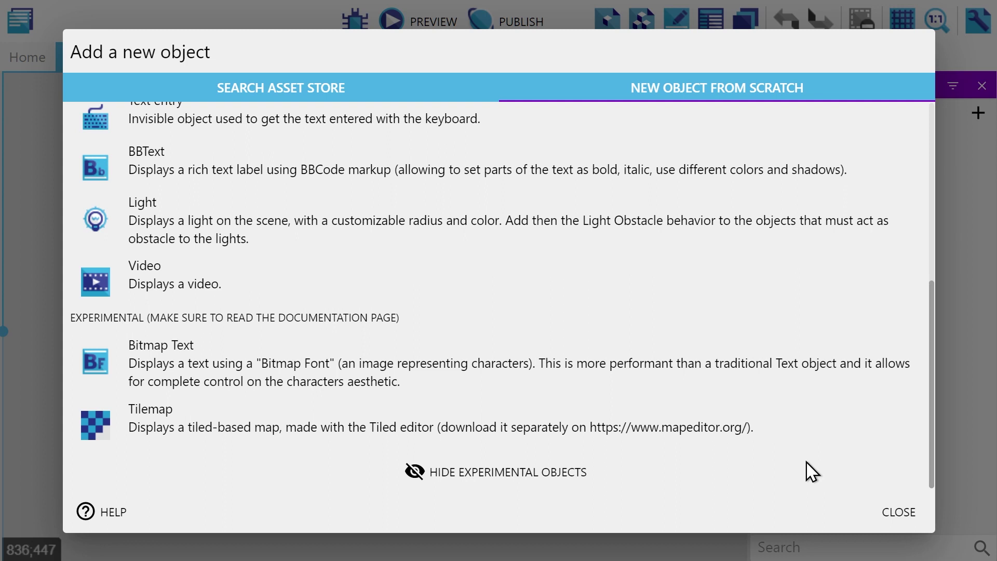
pyautogui.click(811, 471)
# - Re-enable experimental objects, add a Bitmap Text object, and review its alagard.fnt and alagard_0.png properties
pyautogui.moveTo(929, 198); pyautogui.dragTo(937, 338)
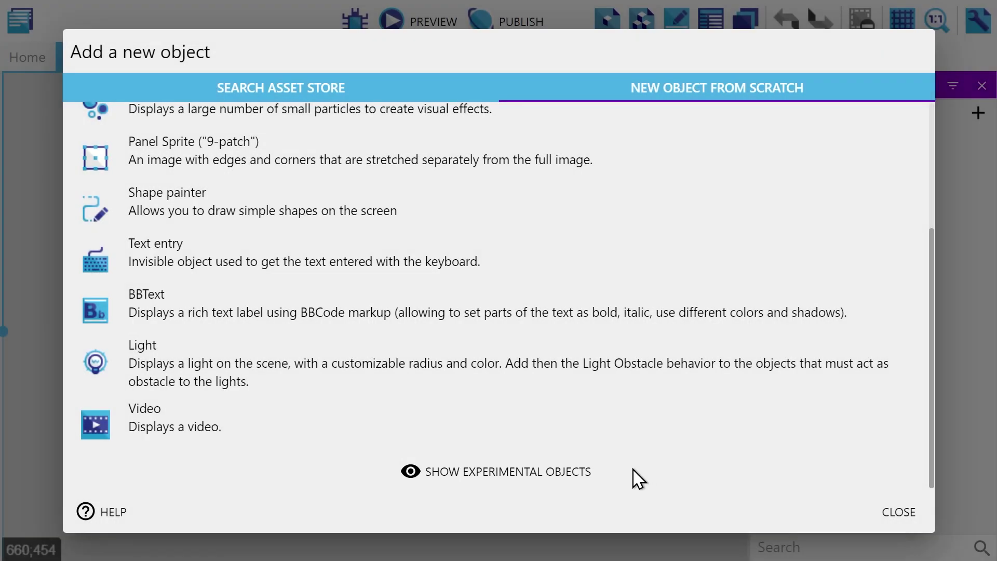
pyautogui.click(576, 477)
pyautogui.scroll(-2, 727, 453)
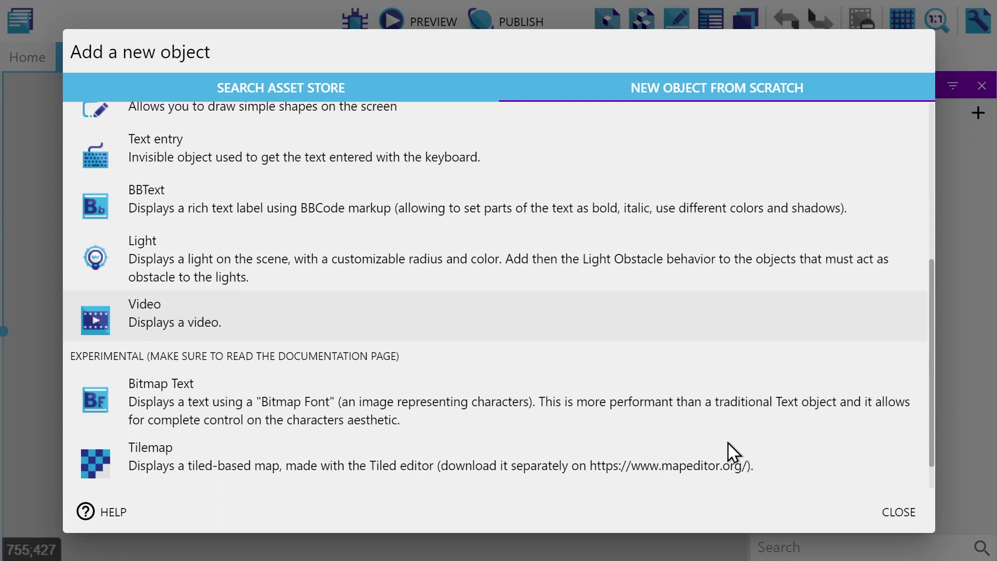
pyautogui.scroll(-1, 732, 452)
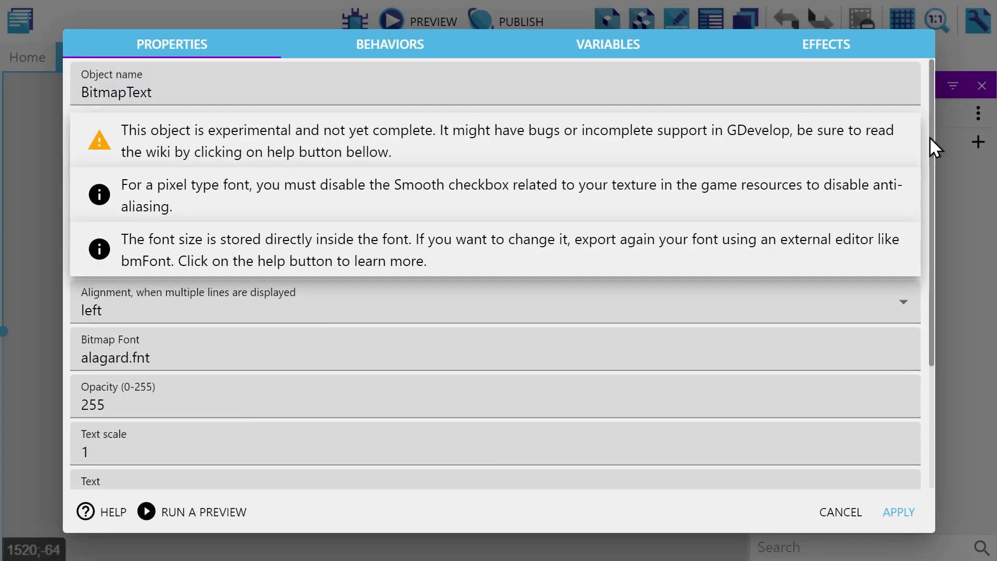
pyautogui.scroll(-3, 929, 136)
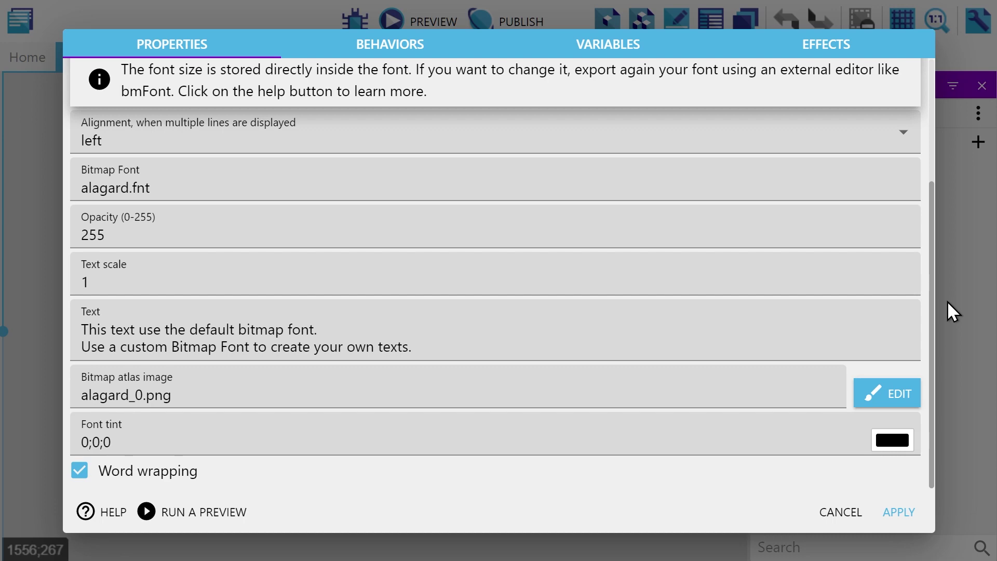
# - Select both font files in the folder, then scroll the wiki to 'Creating Bitmap Font files'
pyautogui.moveTo(320, 262); pyautogui.dragTo(49, 100)
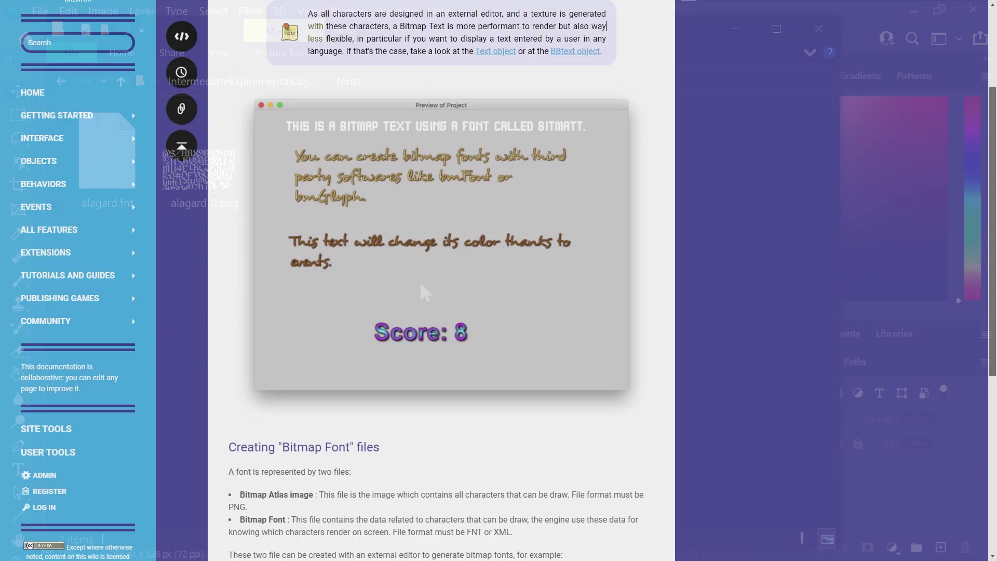
pyautogui.scroll(-3, 498, 280)
pyautogui.scroll(-4, 498, 280)
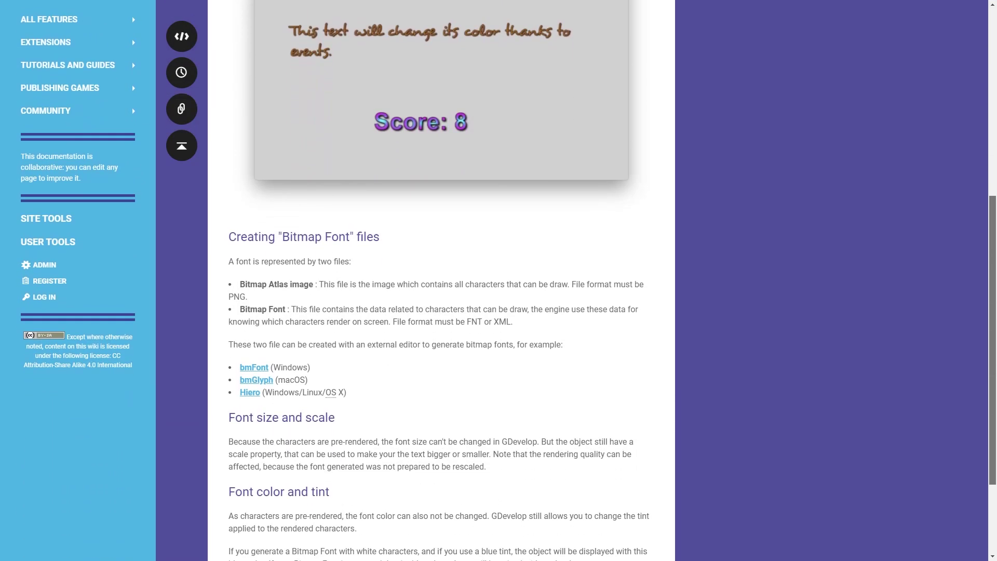
# - Select the white end stop of the magenta-to-white gradient in the Gradient Editor
pyautogui.scroll(-1, 498, 280)
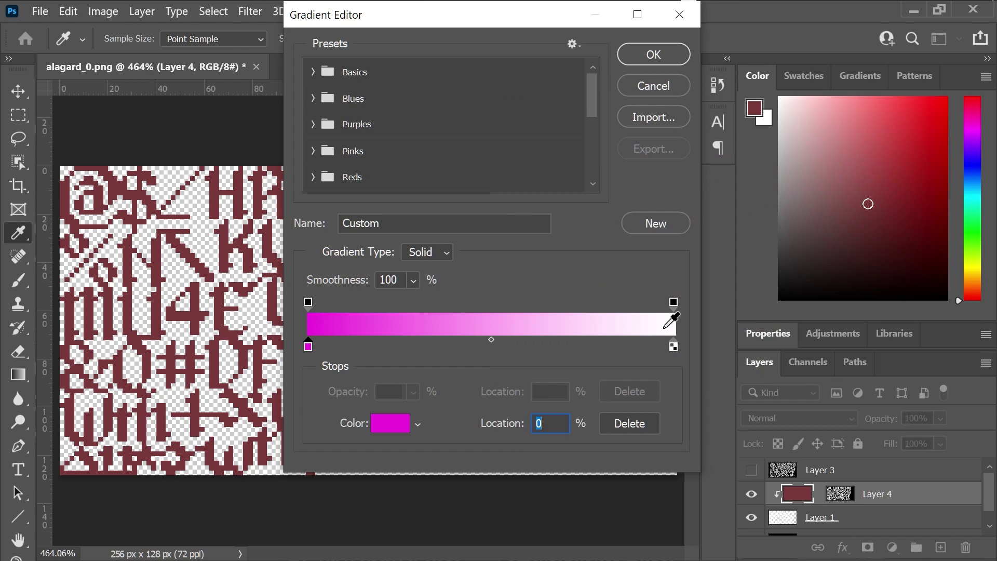
pyautogui.click(671, 346)
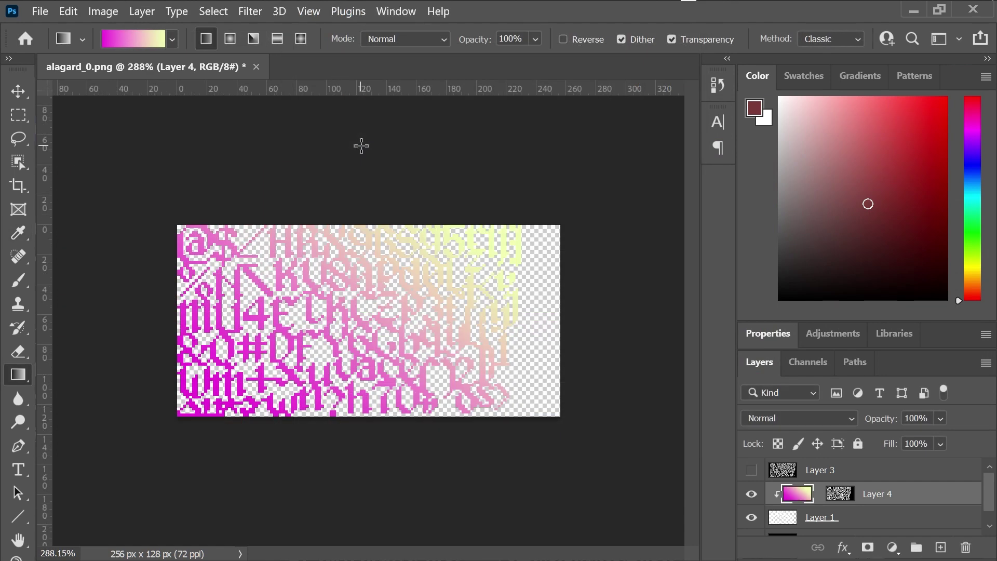
pyautogui.keyDown('alt'); pyautogui.scroll(2, 307, 223); pyautogui.keyUp('alt')
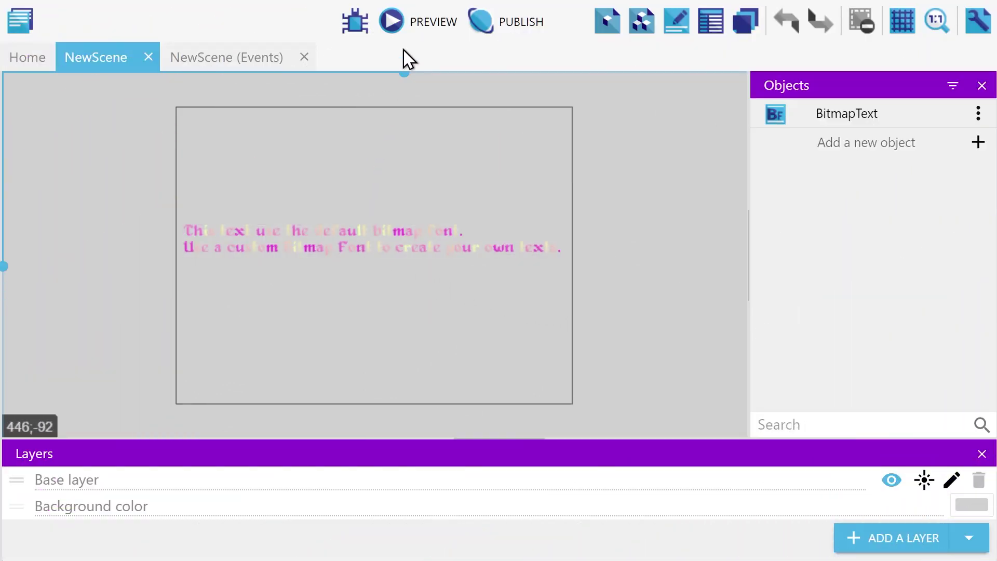
# - Launch a preview of the scene with the gradient-coloured bitmap text
pyautogui.click(414, 23)
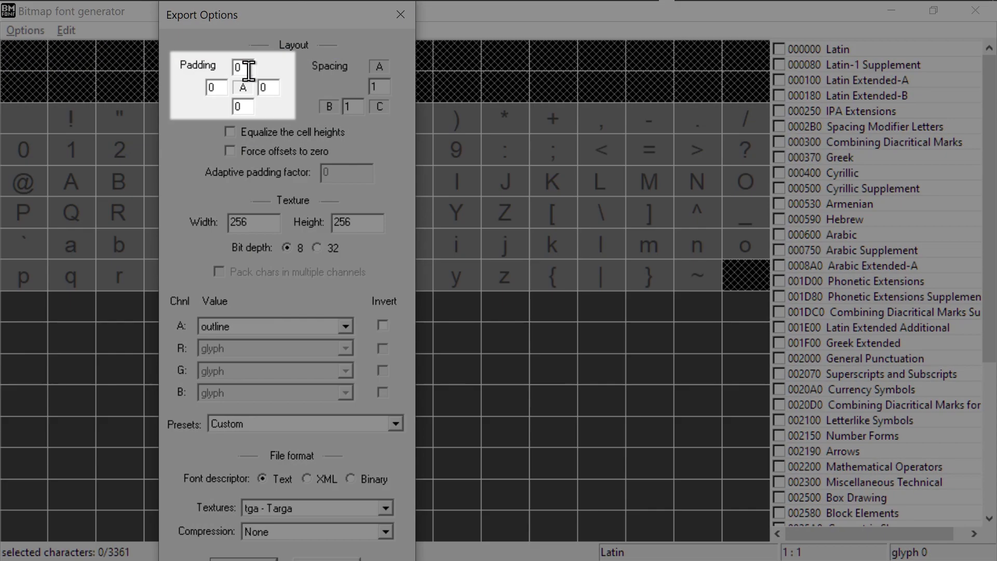
# - Set the top, left, bottom and right padding values to 20 each
pyautogui.doubleClick(249, 71)
pyautogui.write('20')
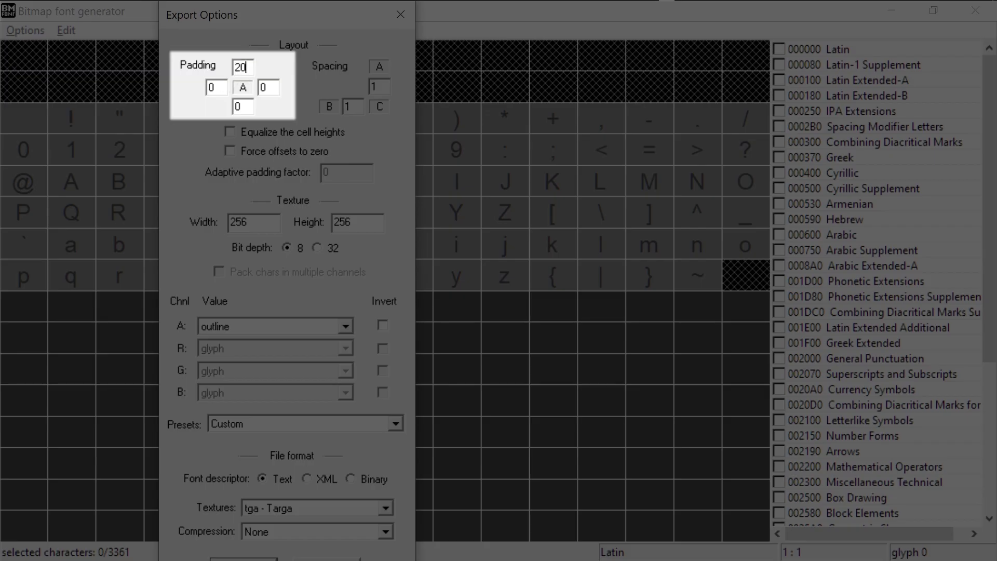
pyautogui.doubleClick(210, 88)
pyautogui.write('20')
pyautogui.doubleClick(238, 107)
pyautogui.write('20')
pyautogui.doubleClick(262, 87)
pyautogui.write('20')
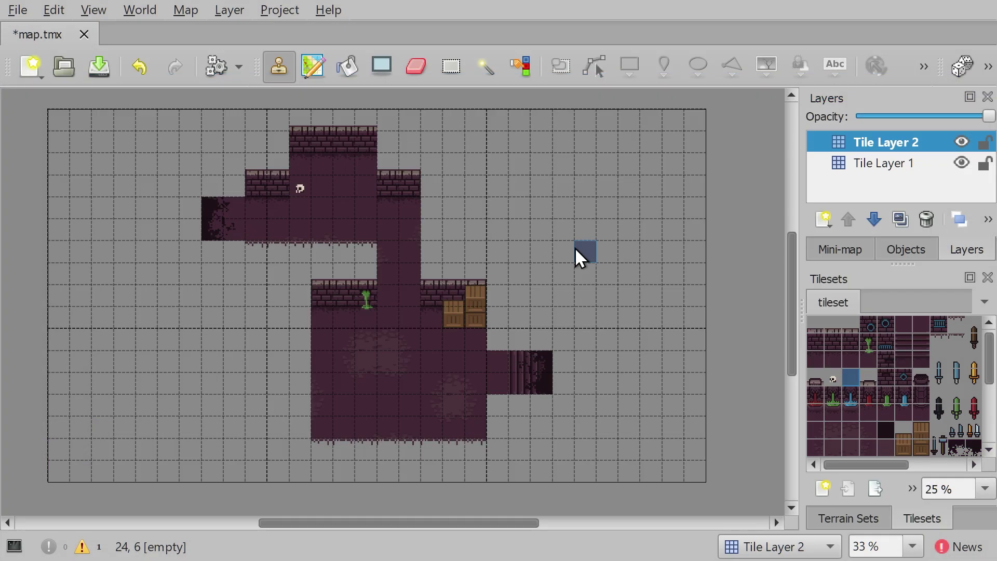
# - Save map.tmx, paint a test row of floor tiles beside the dungeon, then undo it
pyautogui.hotkey('ctrl', 's')
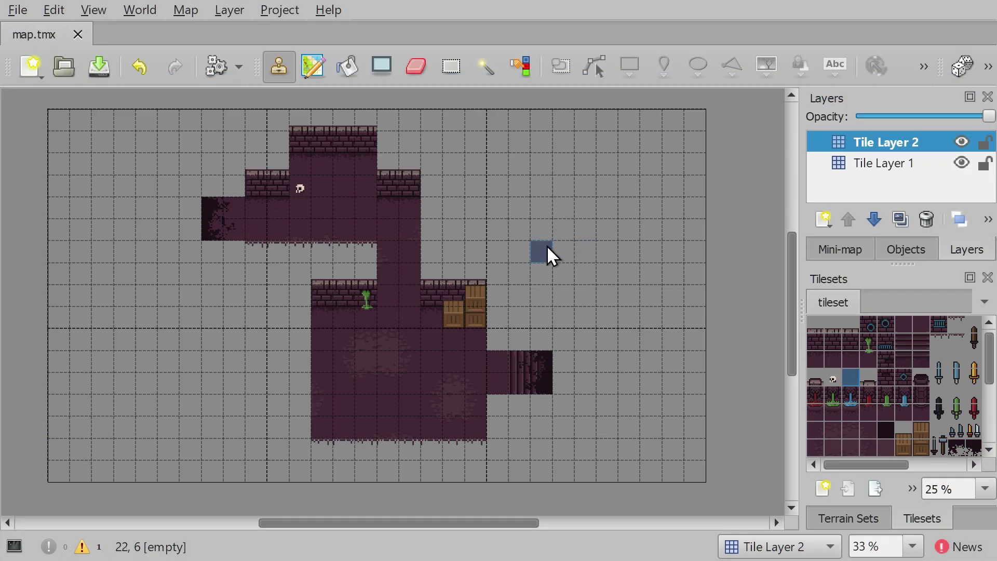
pyautogui.moveTo(549, 211)
pyautogui.mouseDown()
pyautogui.moveTo(622, 211)
pyautogui.moveTo(534, 222)
pyautogui.mouseUp()
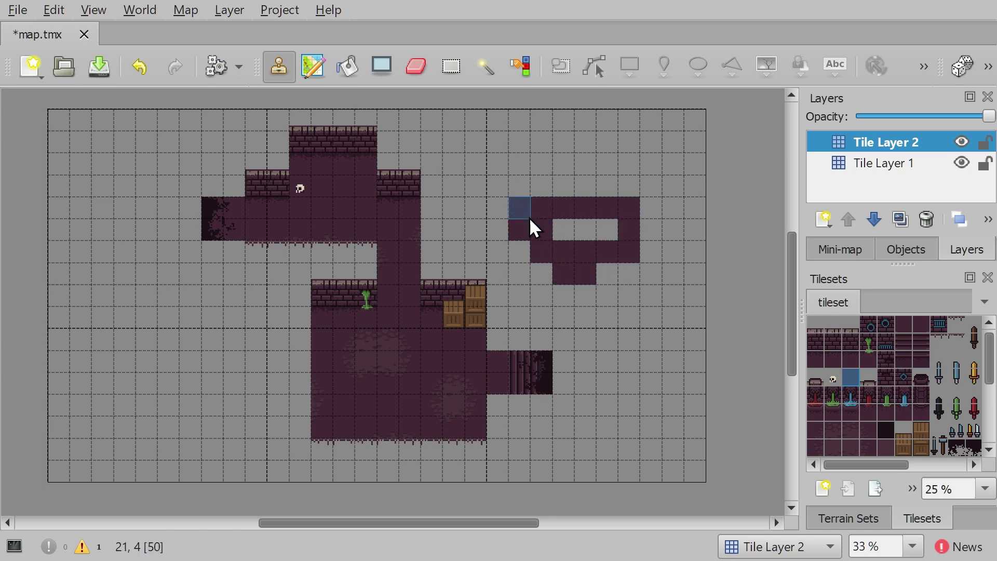
pyautogui.hotkey('ctrl', 'z')
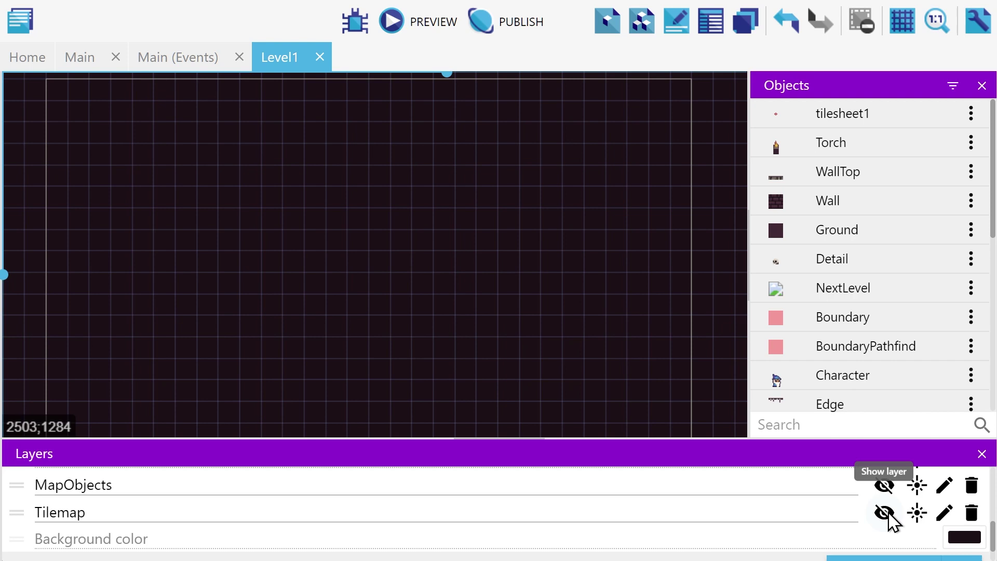
# - Make the Tilemap, Enemies, Objects and Character layers visible in Level1
pyautogui.click(885, 513)
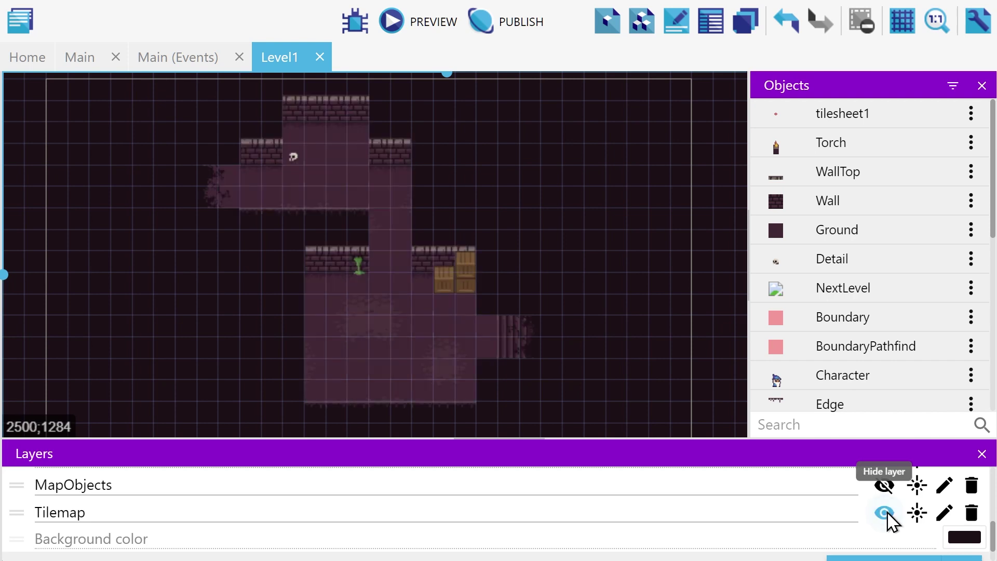
pyautogui.scroll(5, 888, 520)
pyautogui.click(884, 541)
pyautogui.click(884, 514)
pyautogui.click(884, 487)
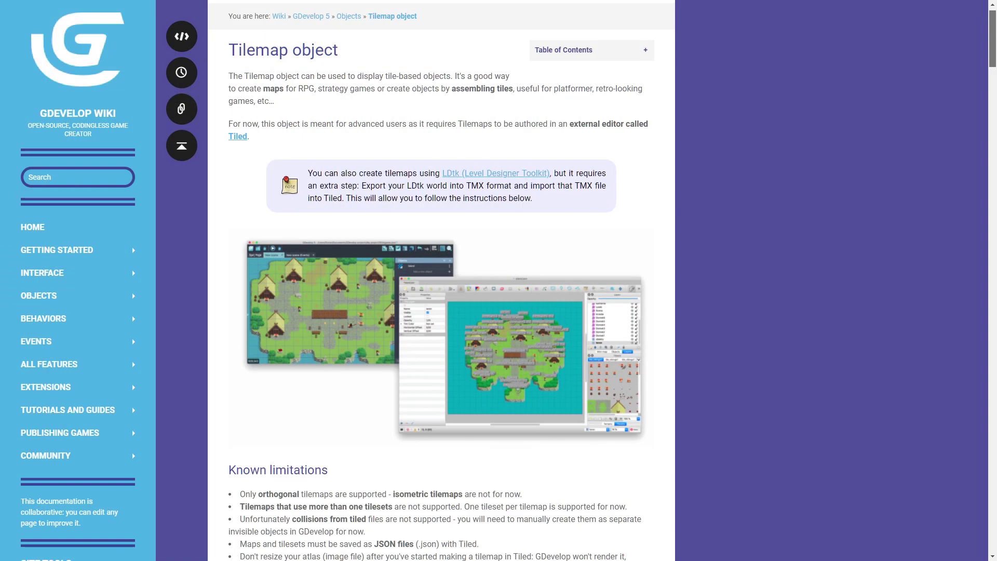
pyautogui.scroll(-6, 441, 281)
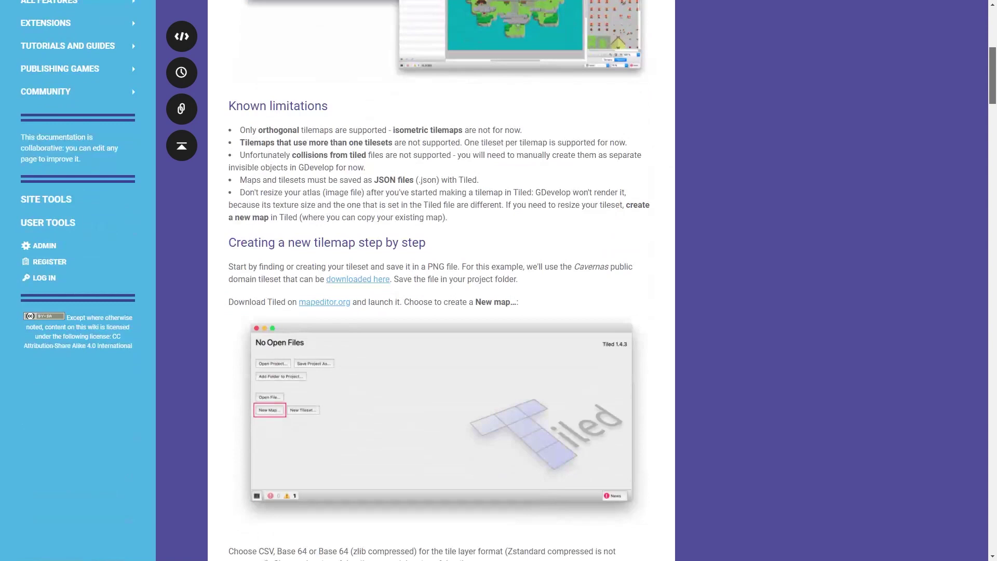
pyautogui.scroll(-7, 442, 281)
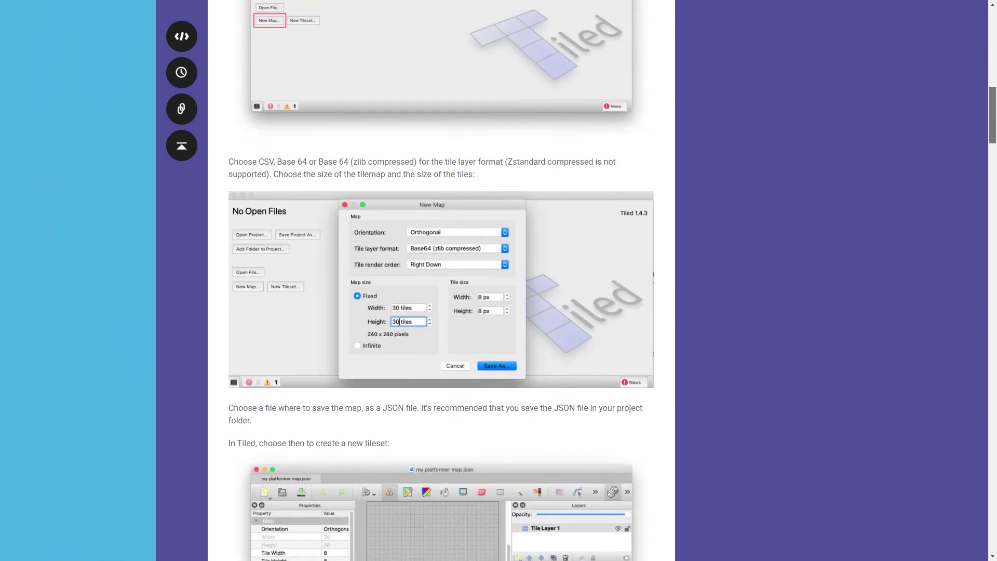
pyautogui.scroll(-8, 441, 280)
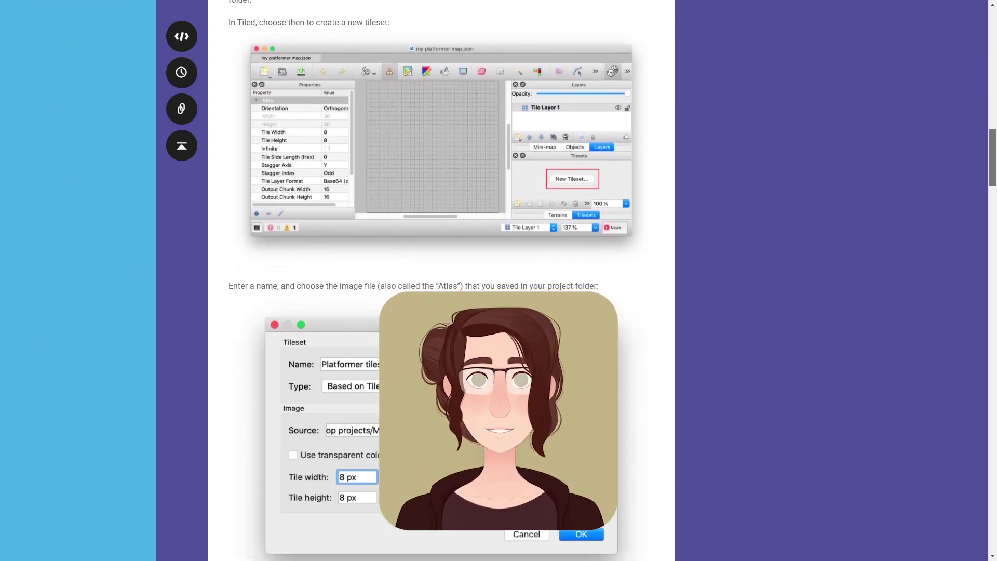
pyautogui.scroll(-8, 442, 281)
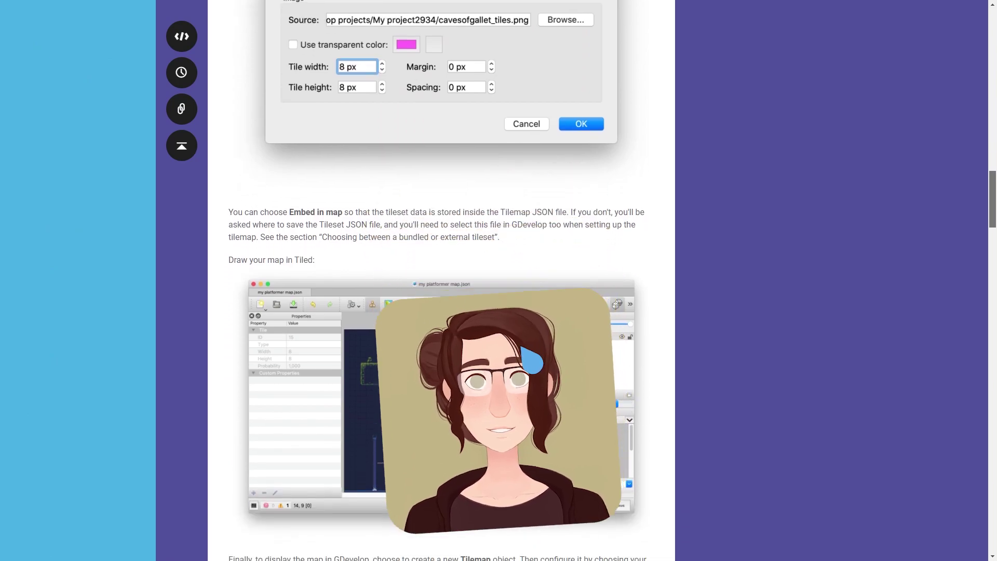
pyautogui.scroll(-8, 441, 280)
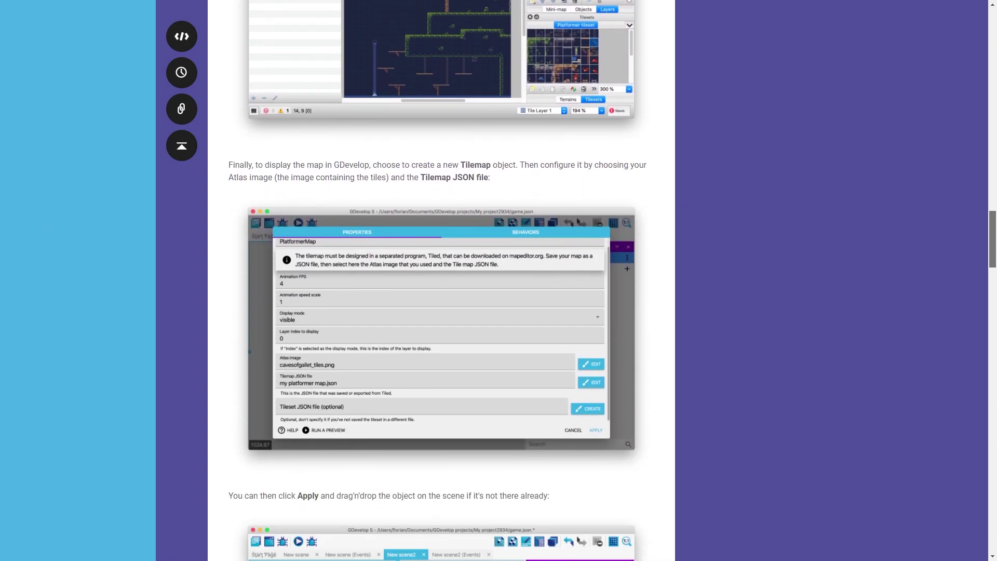
pyautogui.scroll(-8, 442, 281)
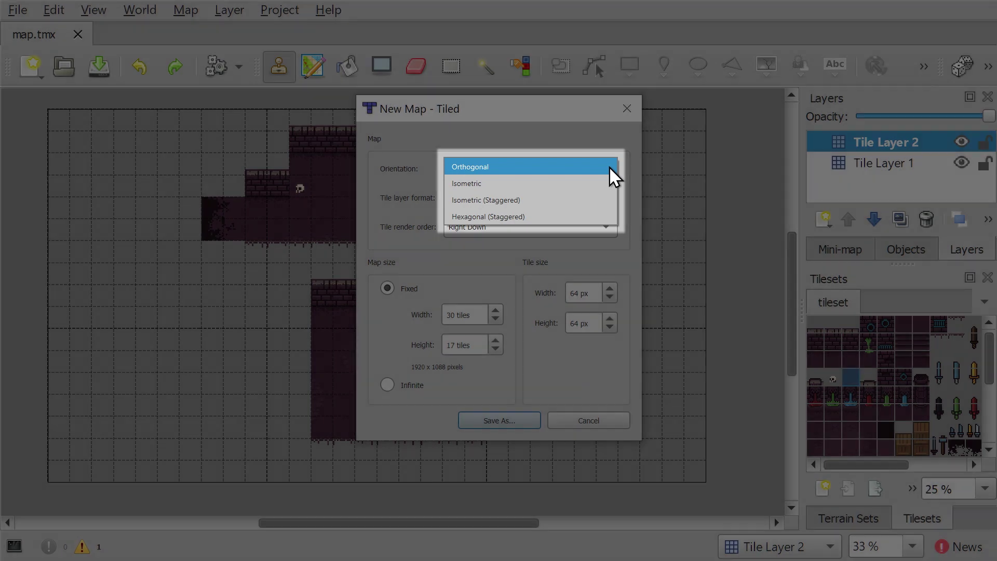
# - Keep the new map's orientation Orthogonal and bring up the tile layer format choices
pyautogui.click(610, 166)
pyautogui.click(604, 196)
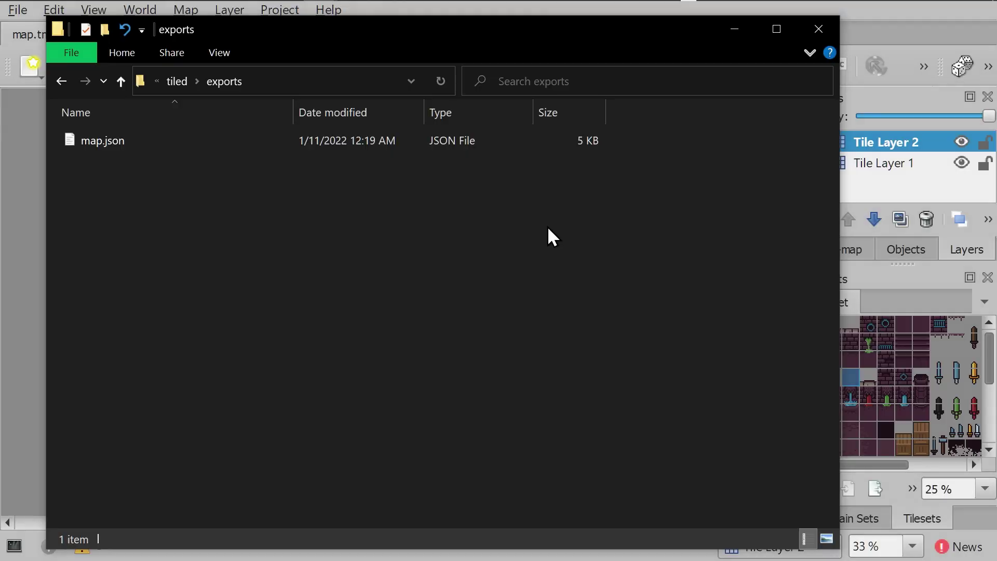
# - Select the exported map.json, close the tilemap properties, and stretch the Boundary into a tall strip
pyautogui.moveTo(547, 226); pyautogui.dragTo(279, 99)
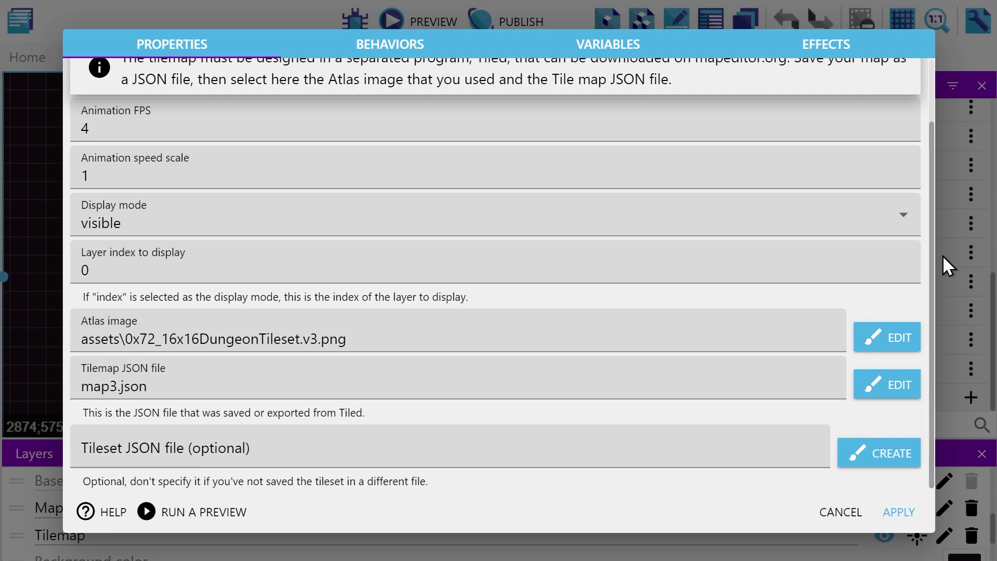
pyautogui.click(943, 254)
pyautogui.moveTo(291, 283); pyautogui.dragTo(293, 406)
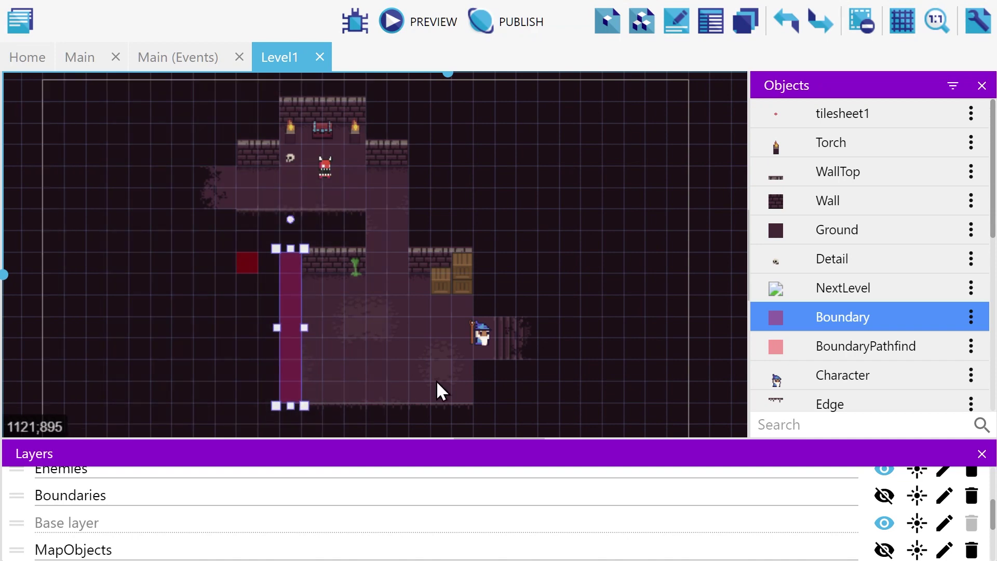
# - Place a small Boundary piece, copy it further down the room, and toggle the boundaries' visibility on and off
pyautogui.click(413, 353)
pyautogui.click(242, 254)
pyautogui.keyDown('ctrl'); pyautogui.moveTo(248, 263); pyautogui.dragTo(455, 416); pyautogui.keyUp('ctrl')
pyautogui.click(884, 497)
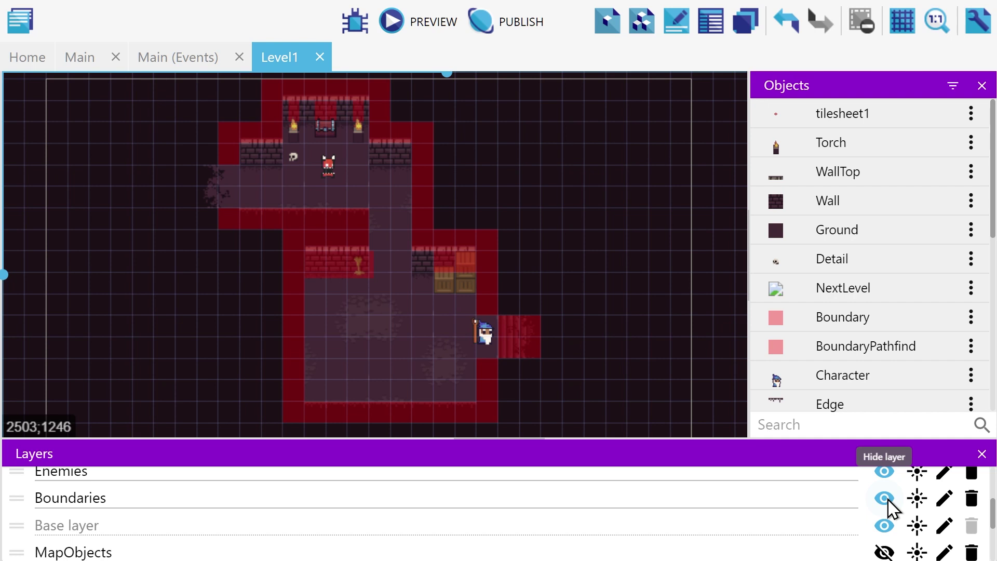
pyautogui.click(885, 499)
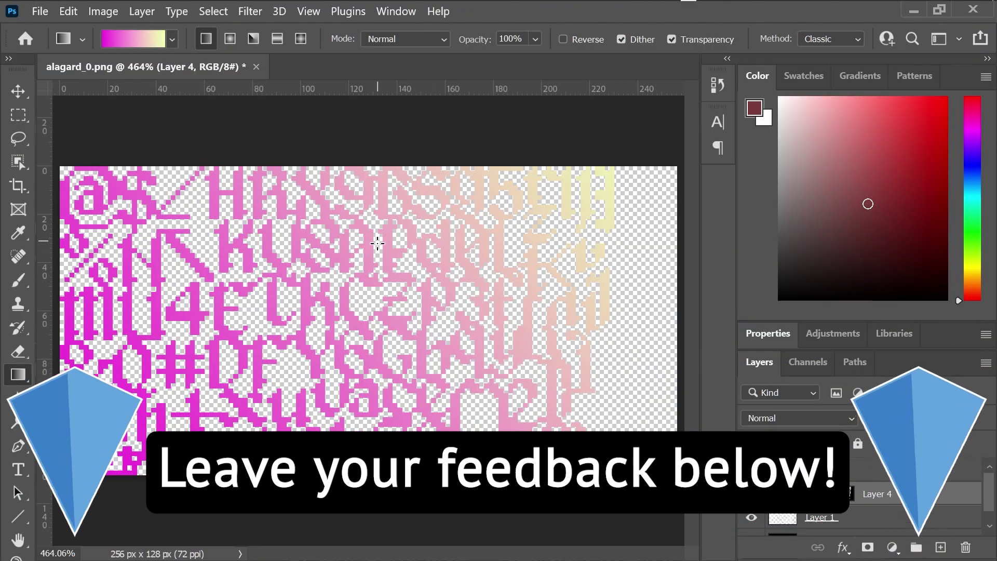
# - Undo the old fill and reapply the magenta-to-pink gradient diagonally from bottom-left to top-right
pyautogui.keyDown('alt'); pyautogui.scroll(-4, 379, 234); pyautogui.keyUp('alt')
pyautogui.hotkey('ctrl', 'z')
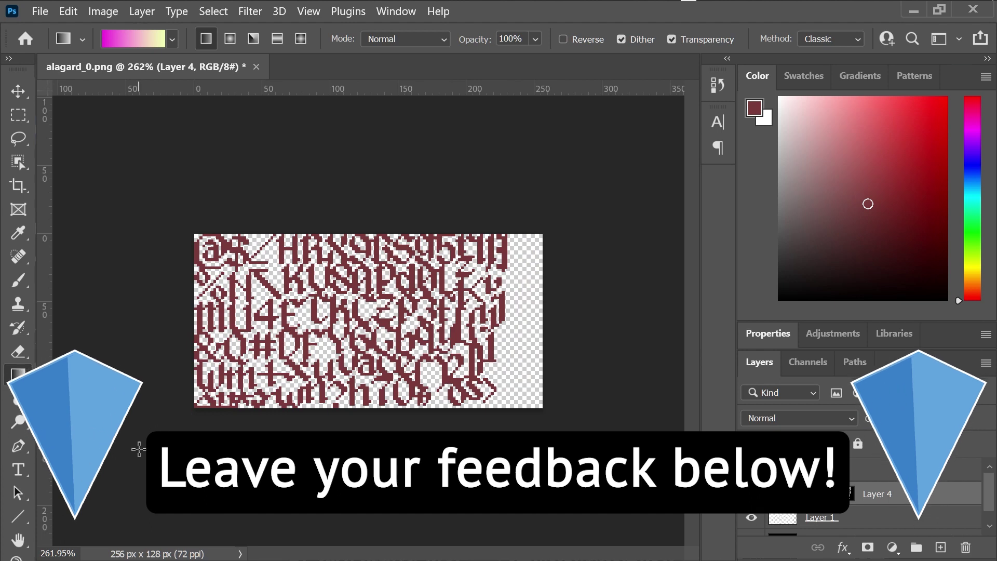
pyautogui.moveTo(138, 445); pyautogui.dragTo(640, 115)
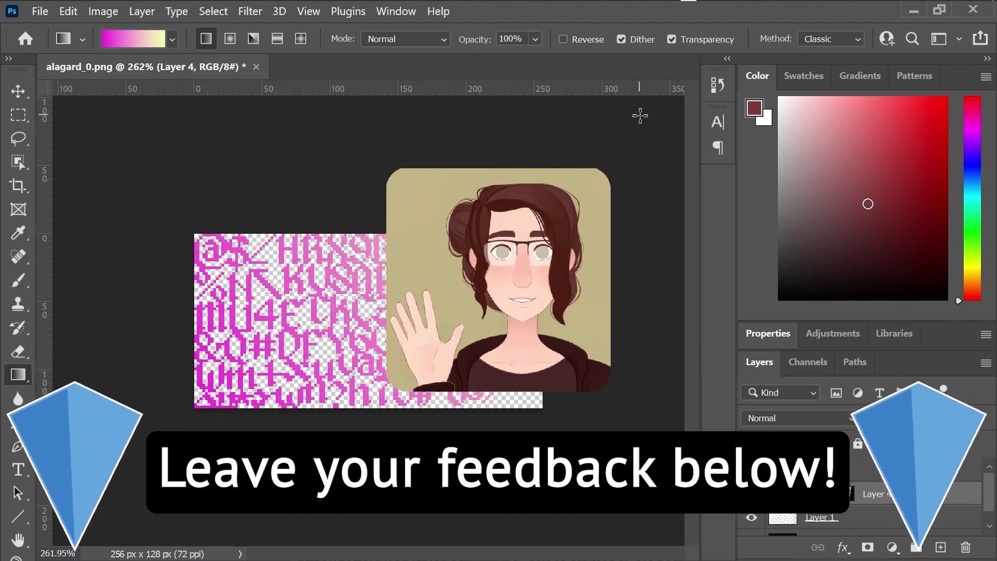